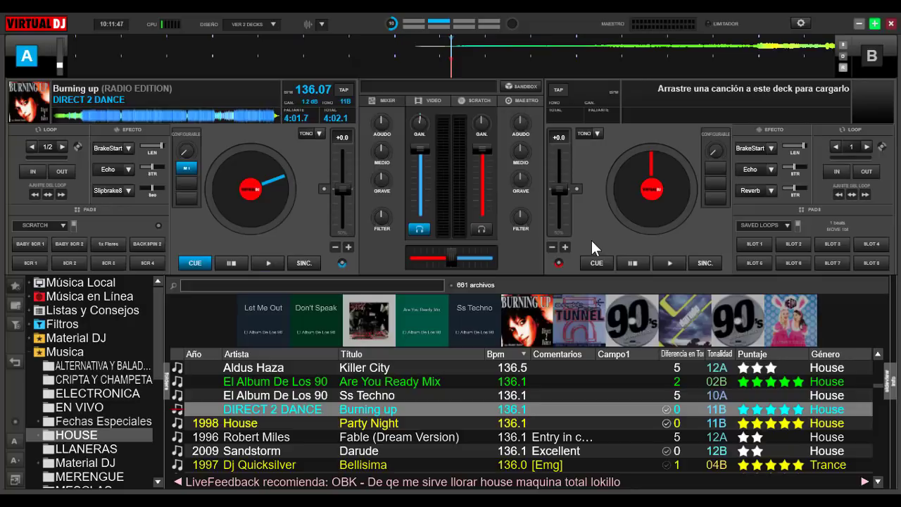
Show the key-shift options for the track on deck A and dismiss them without choosing another key
click(319, 133)
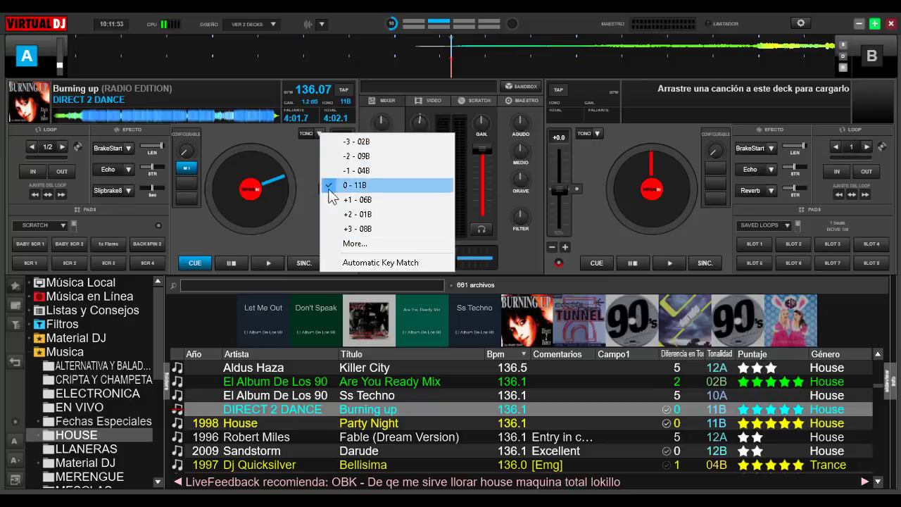
click(298, 150)
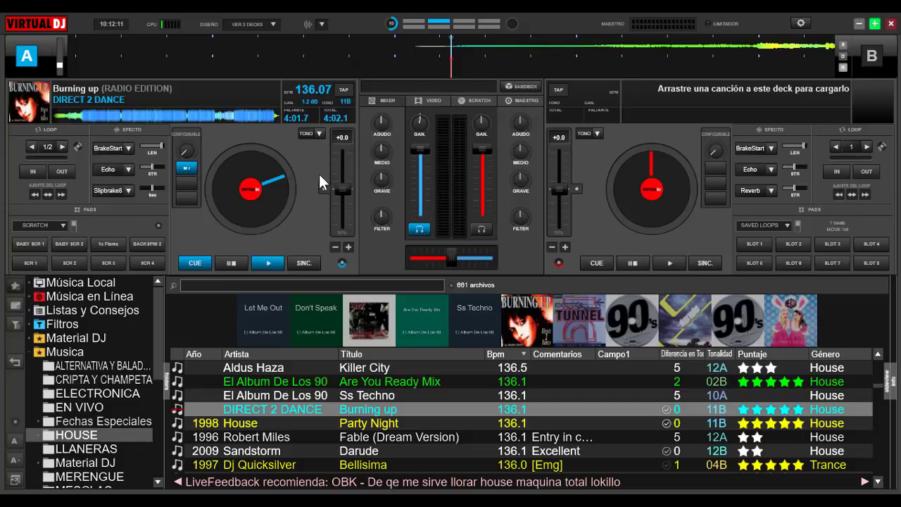
Play Burning up on deck A with master tempo off, test the pitch slider, and return the track to its start with pitch reset
mouse_move(339, 186)
click(269, 261)
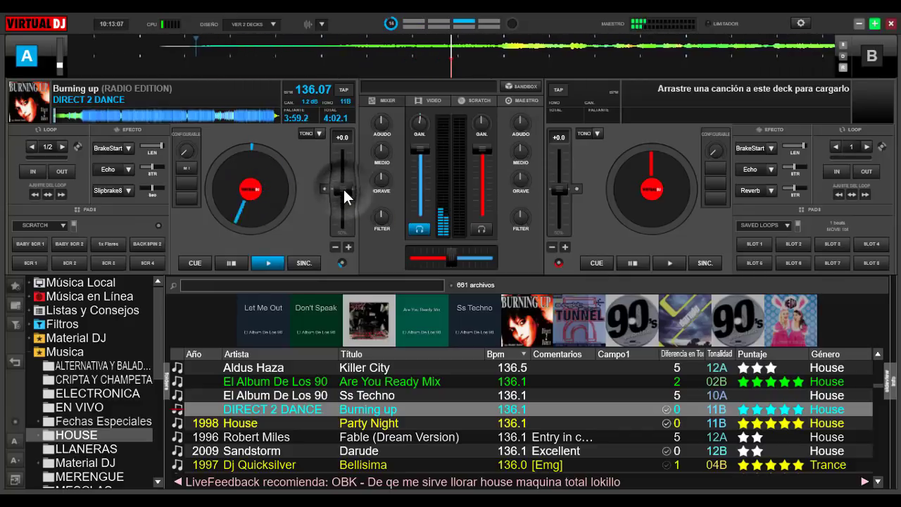
drag(342, 187, 323, 187)
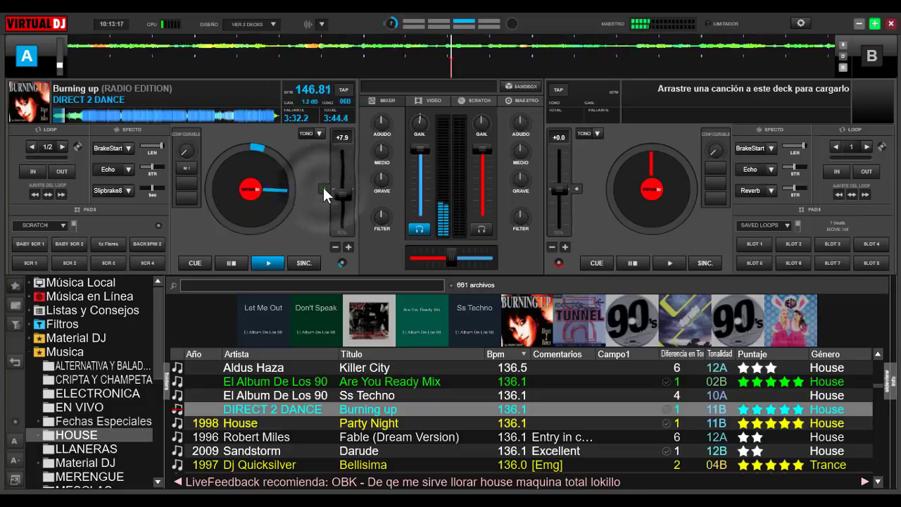
click(236, 263)
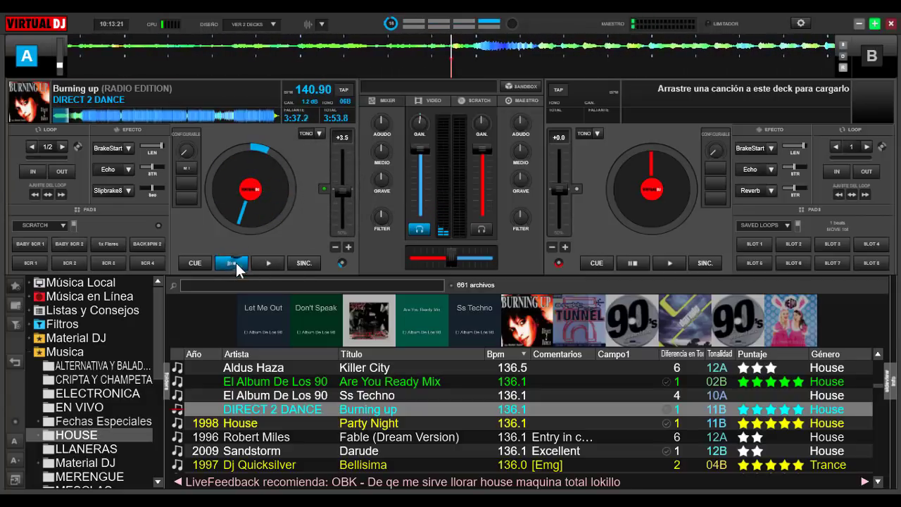
click(236, 262)
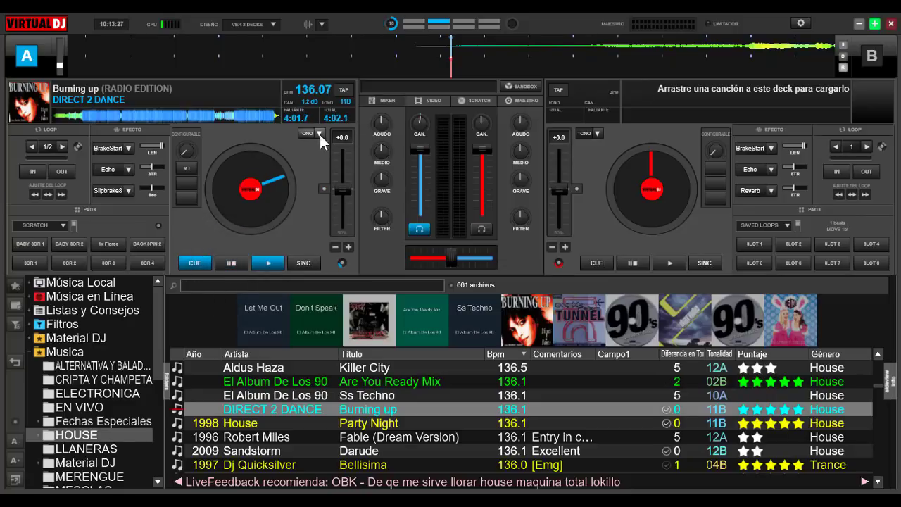
Find masterTempo in the configuration options by searching for "master", set it to Si, and close the settings
click(802, 23)
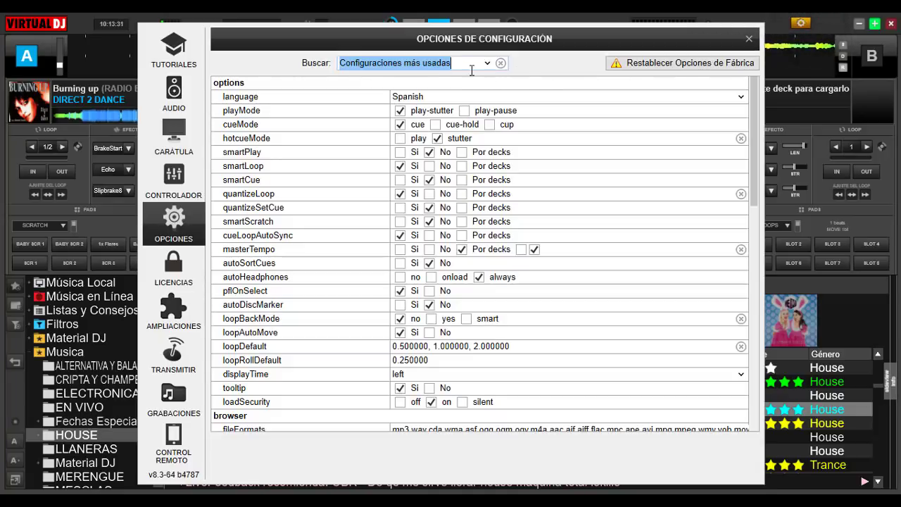
text(master)
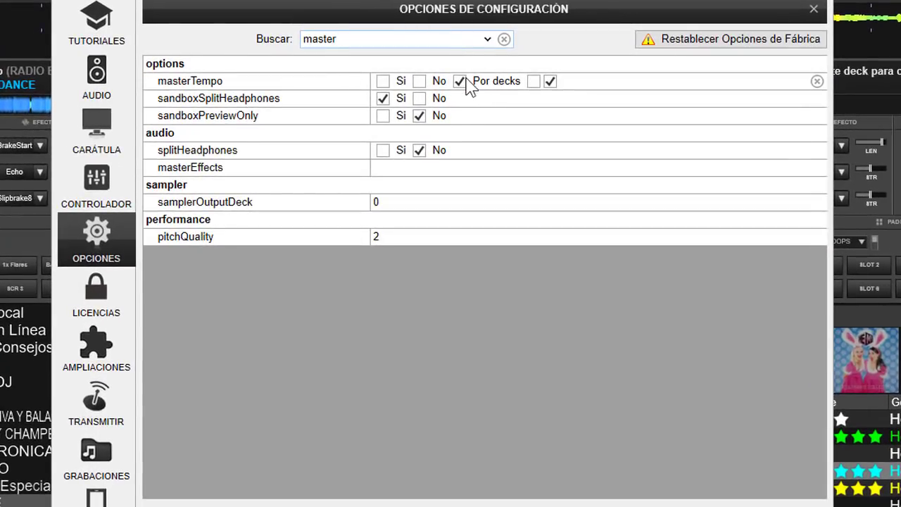
click(383, 81)
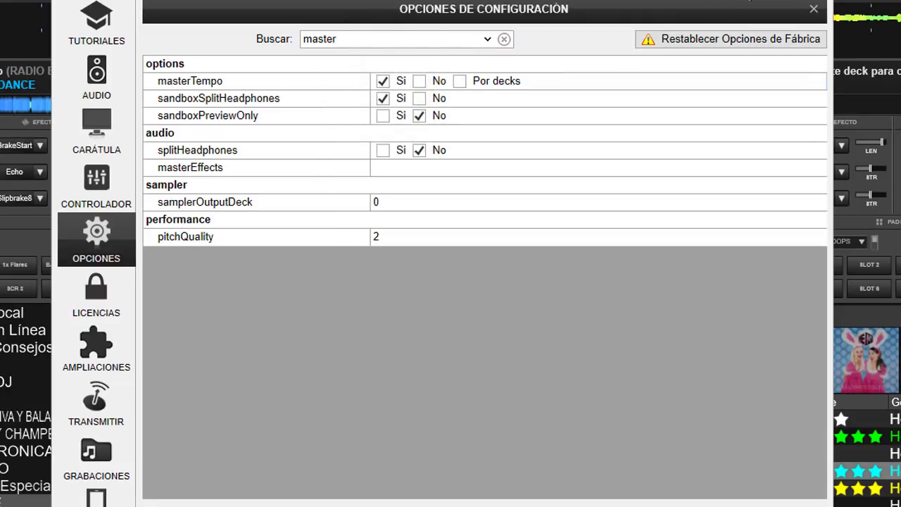
click(814, 10)
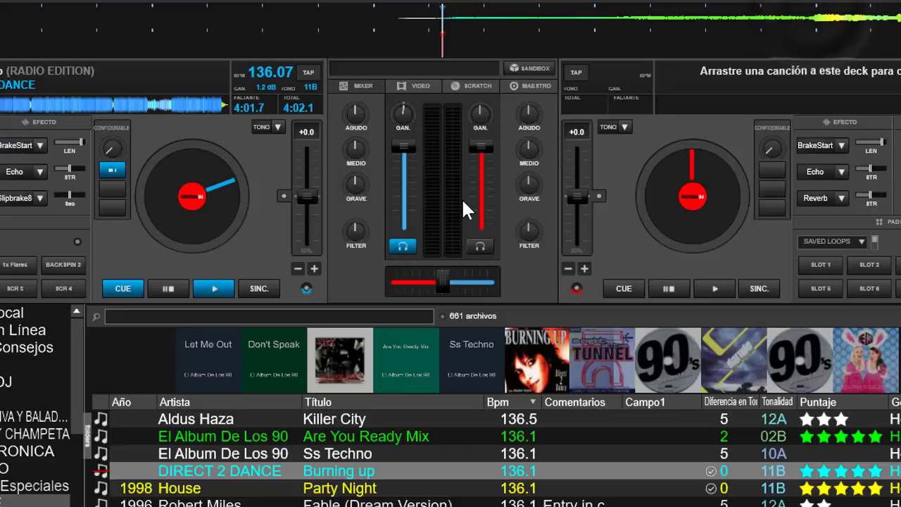
Play deck A with master tempo on, lower the pitch to about -41.2%, then reset it and return the track to its start
click(213, 285)
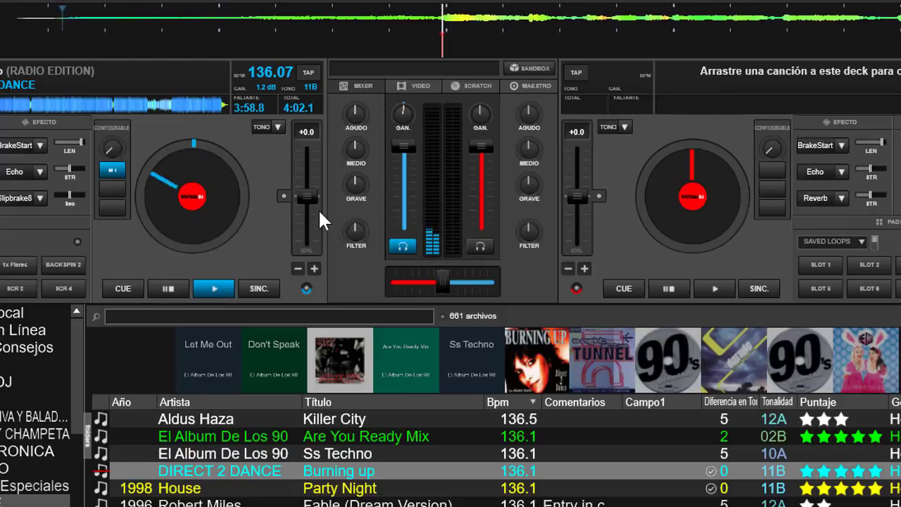
drag(307, 196, 313, 157)
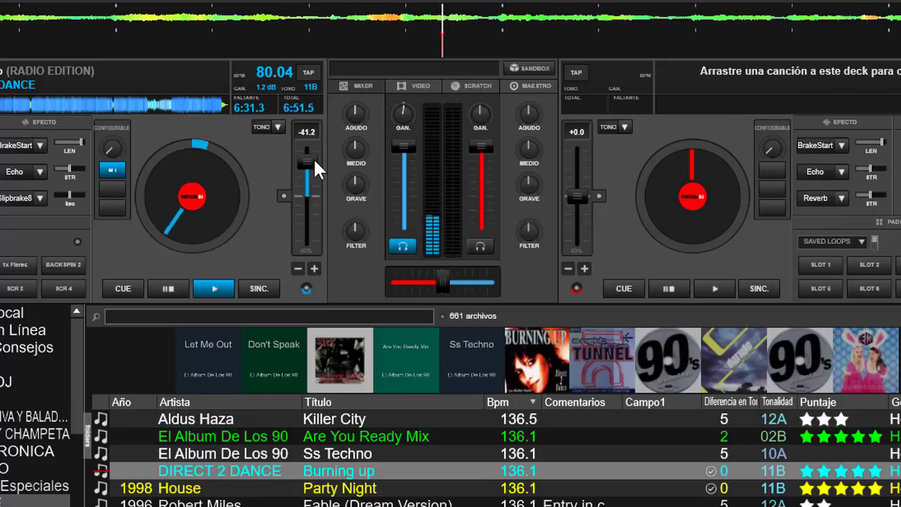
drag(313, 157, 294, 192)
click(283, 196)
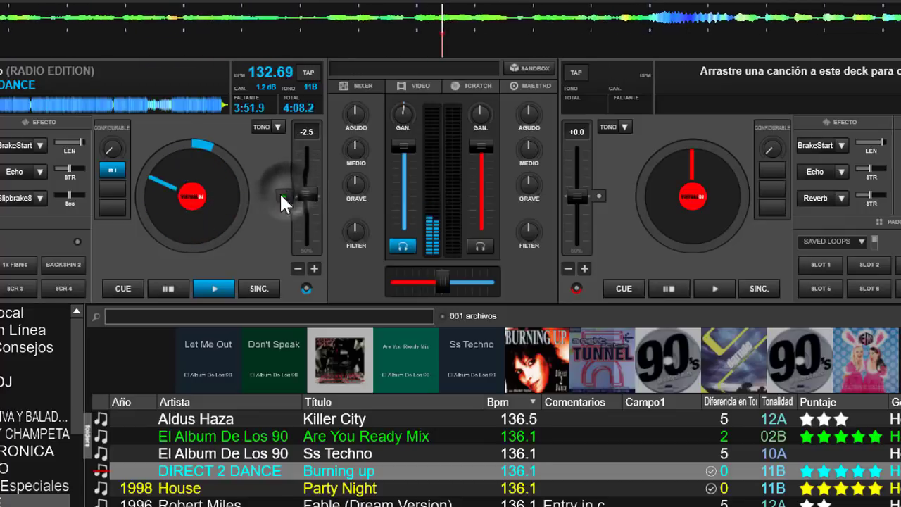
double_click(174, 283)
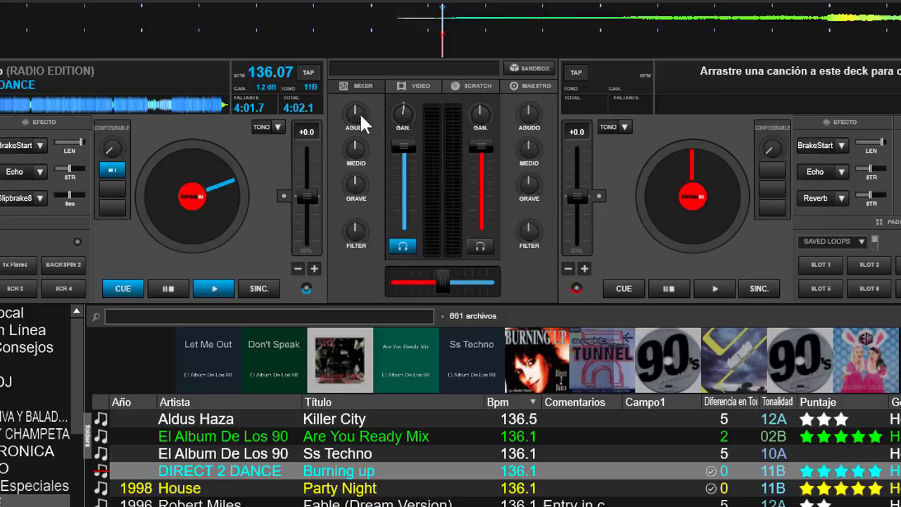
Look up the masterTempo option again by searching the configuration for "maste", then close the settings
click(890, 4)
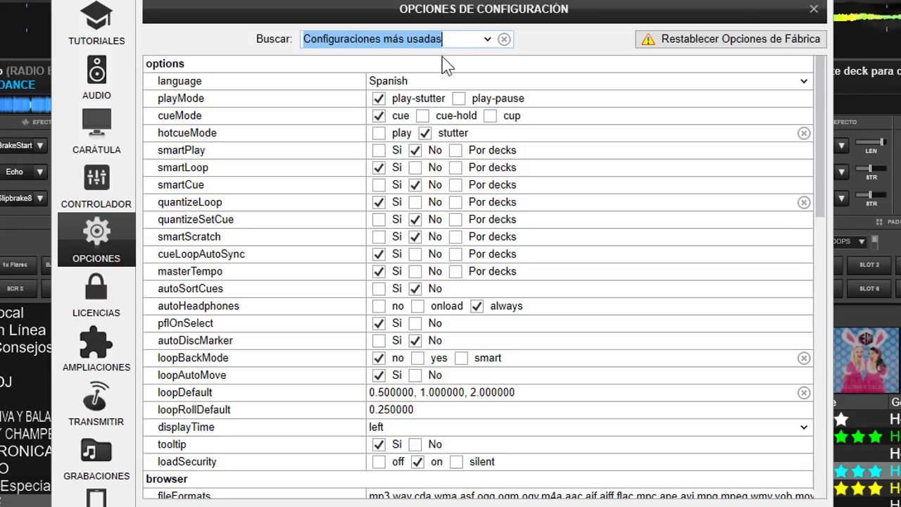
text(mas)
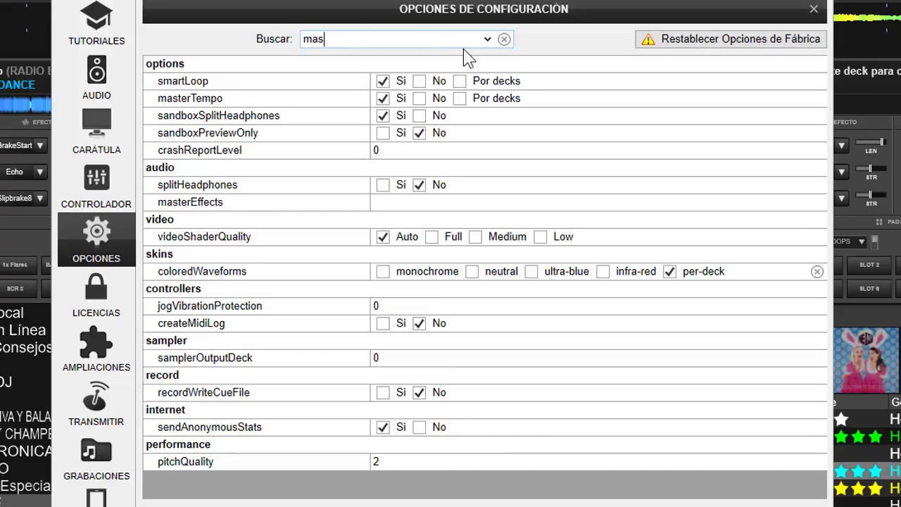
text(te)
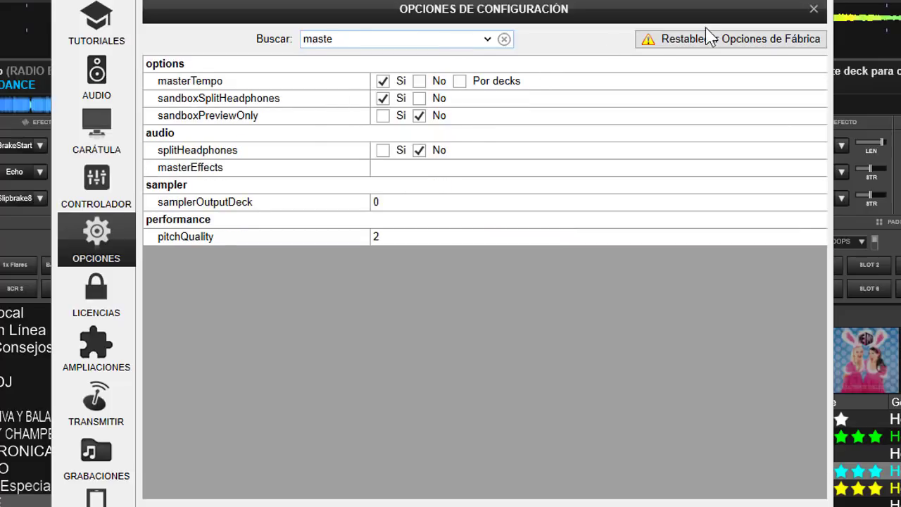
click(814, 10)
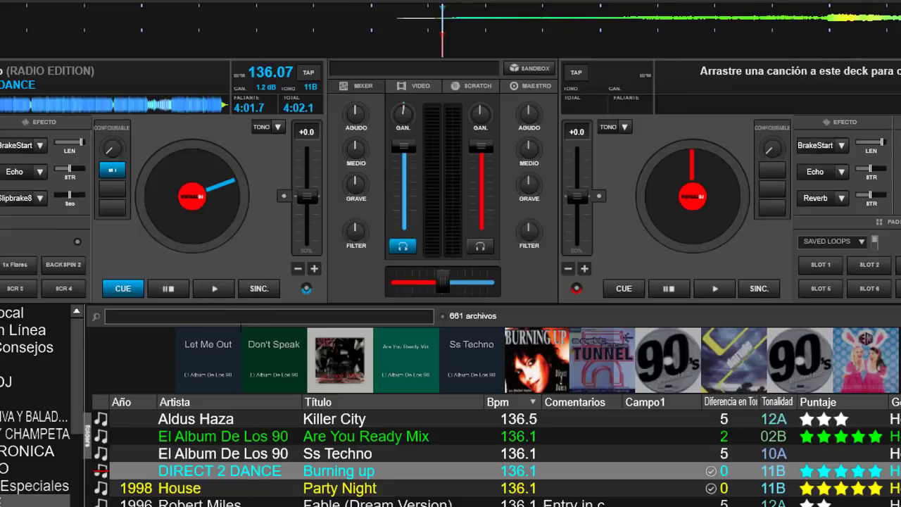
Play deck A's track at about -48% pitch and compare master tempo off and on
click(205, 283)
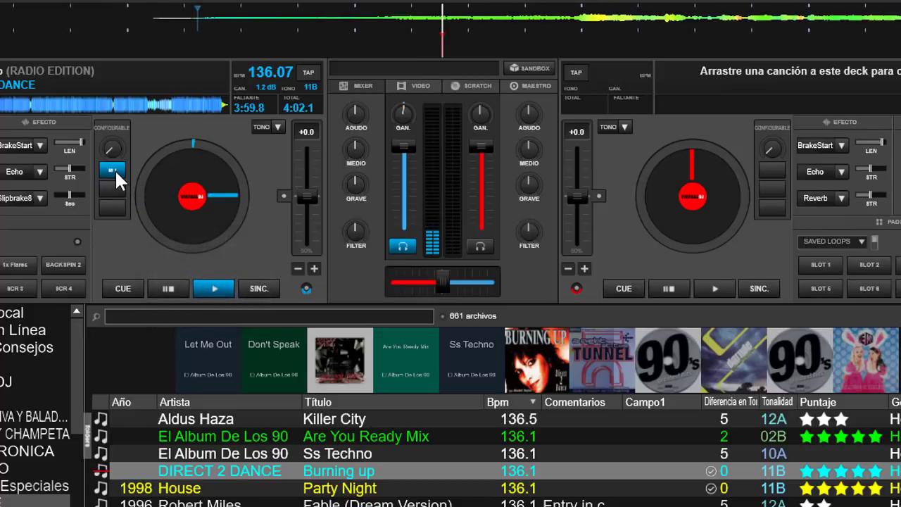
drag(303, 192, 306, 152)
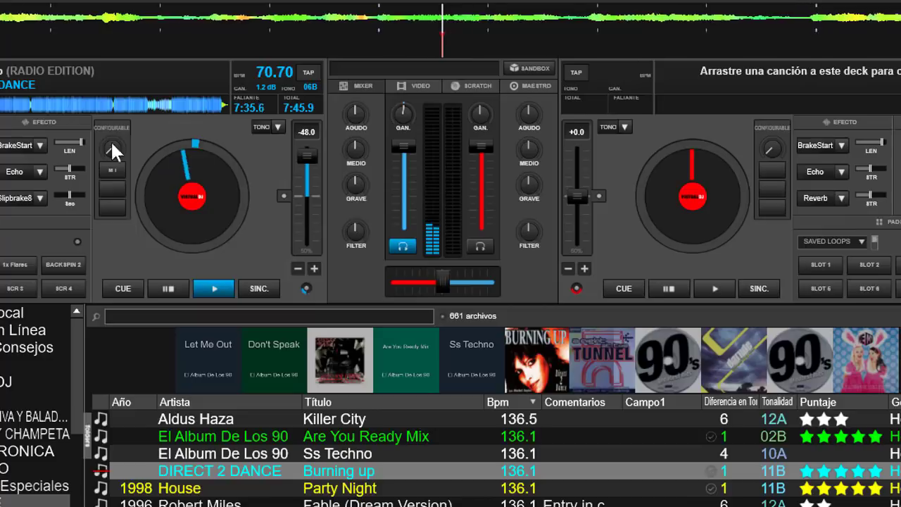
click(111, 169)
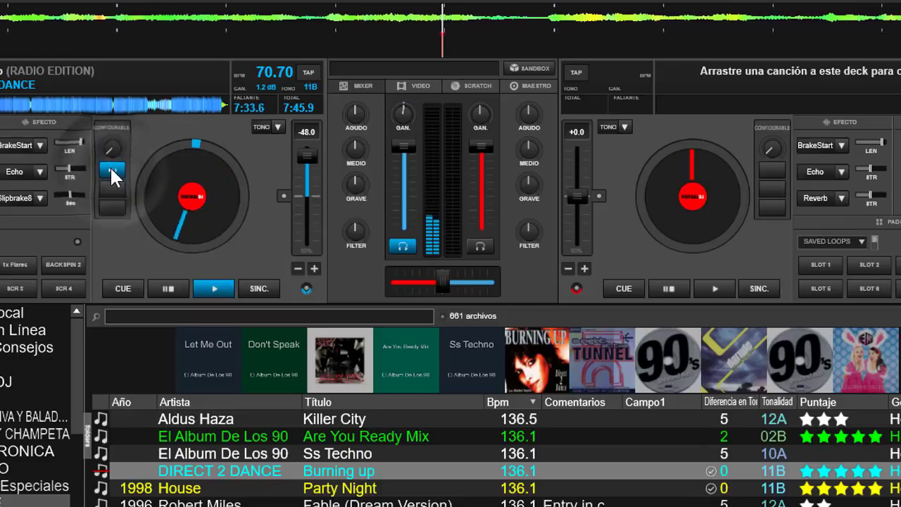
Raise deck A's pitch to about +43.1%, switch master tempo off, lower the pitch to about +9.8%, and switch it on again
drag(307, 154, 300, 230)
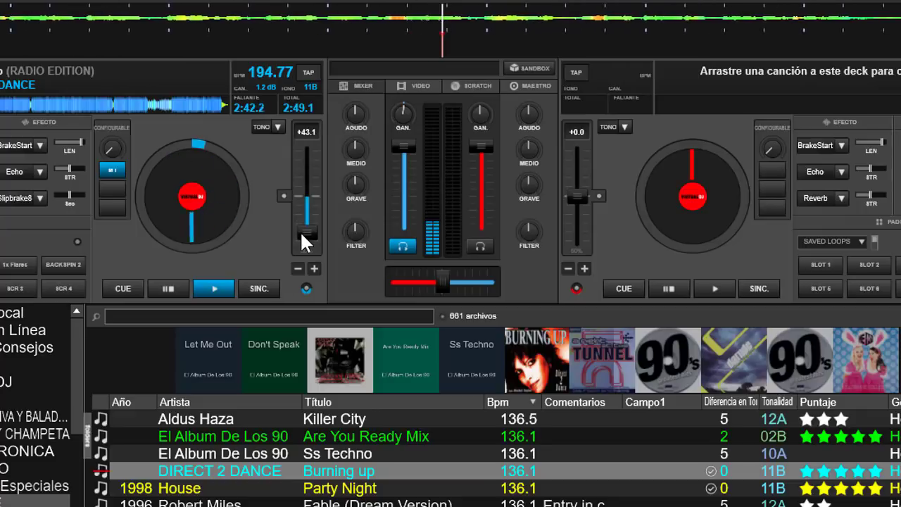
click(112, 166)
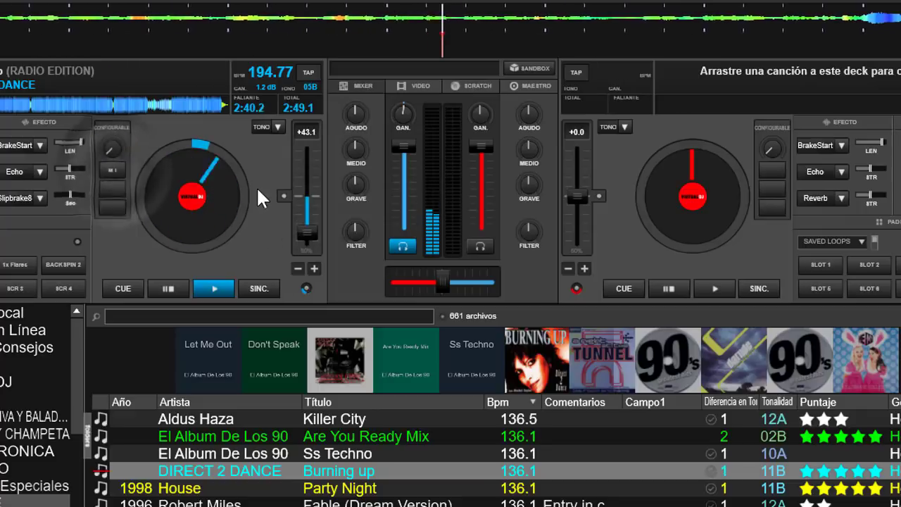
drag(308, 236, 309, 201)
click(113, 169)
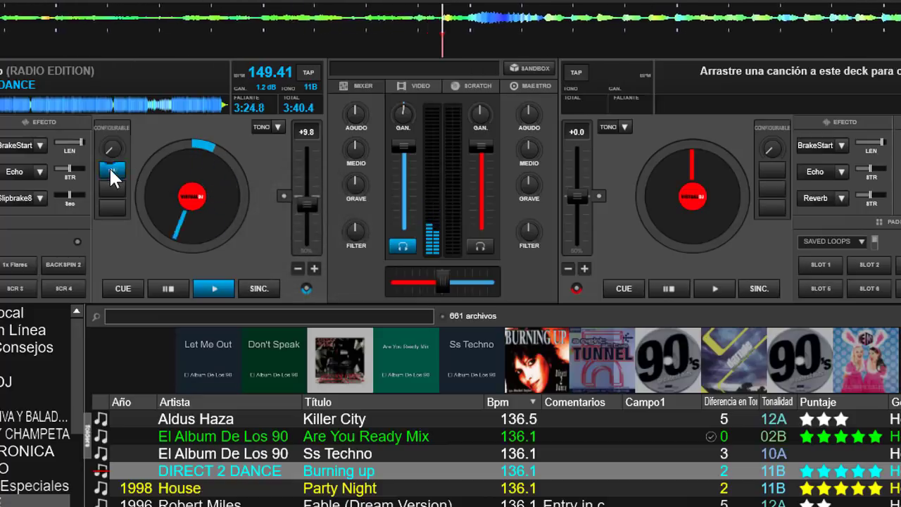
Reset deck A's pitch to zero and stop the track at its start
click(282, 194)
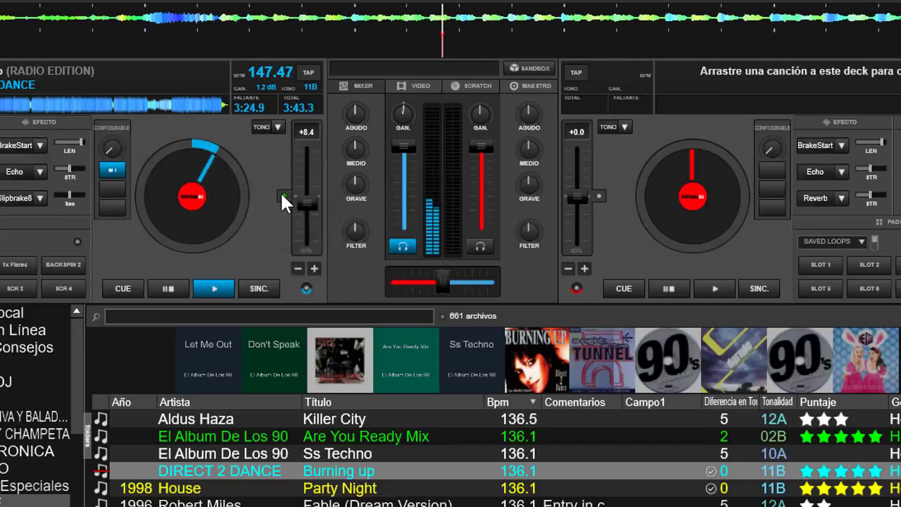
click(174, 288)
click(174, 288)
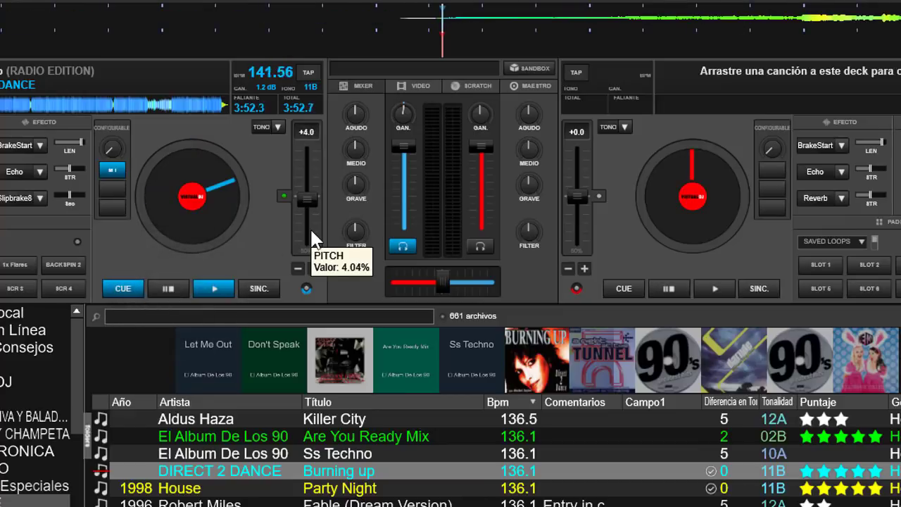
Assign the master_tempo action to the first configurable button of deck B
click(773, 169)
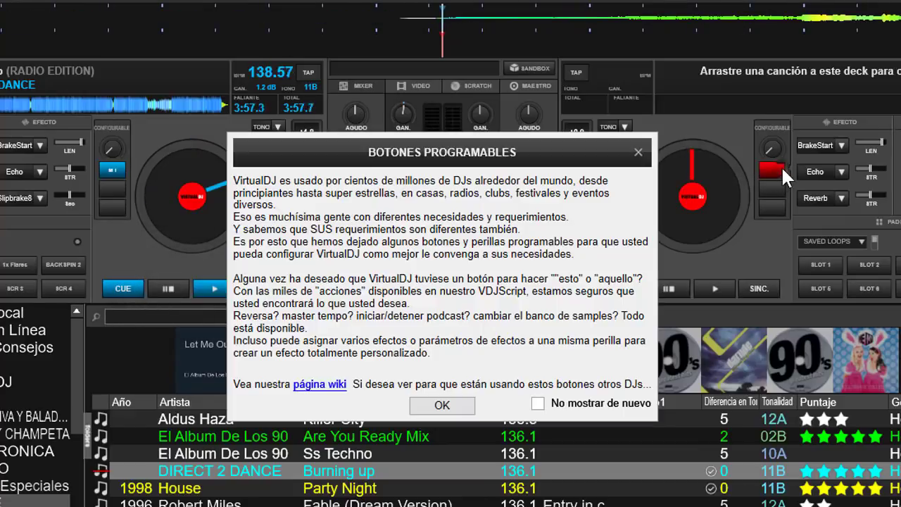
click(443, 405)
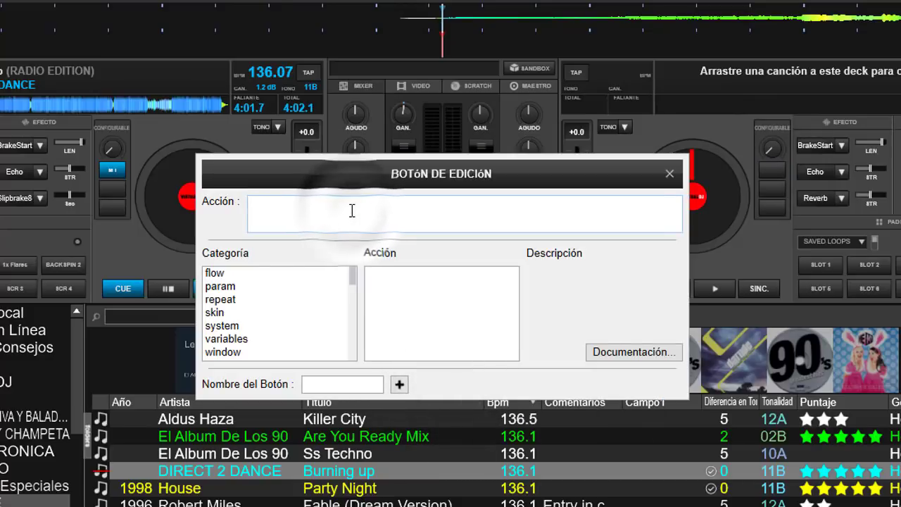
text(master)
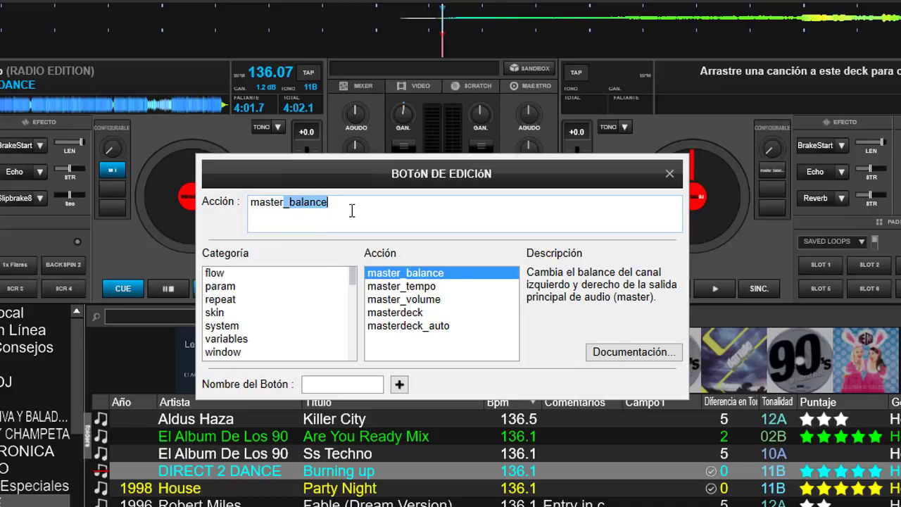
text(_)
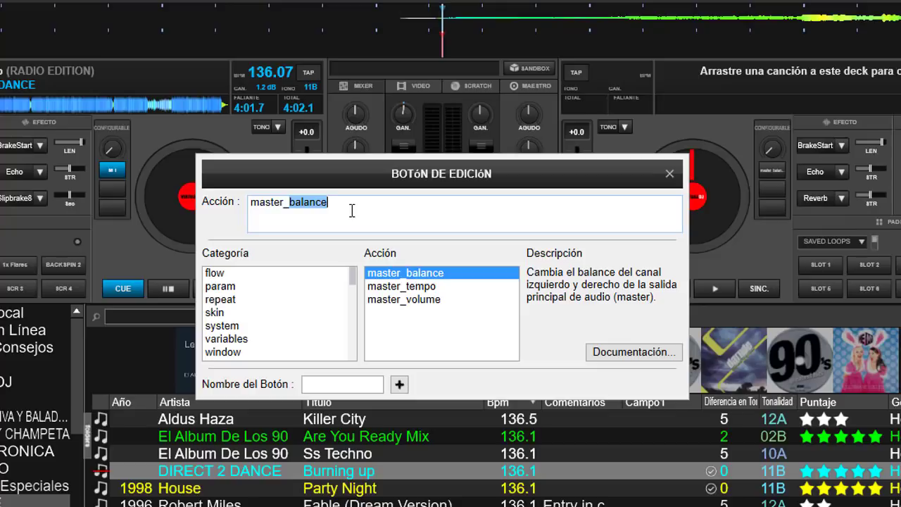
text(te)
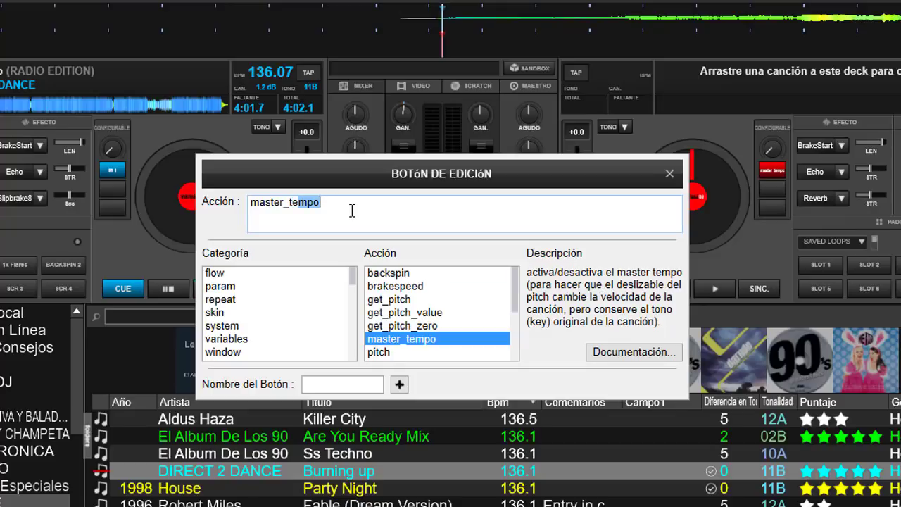
text(mpo)
Name deck B's new master tempo button "M T" and close the button editor
click(329, 383)
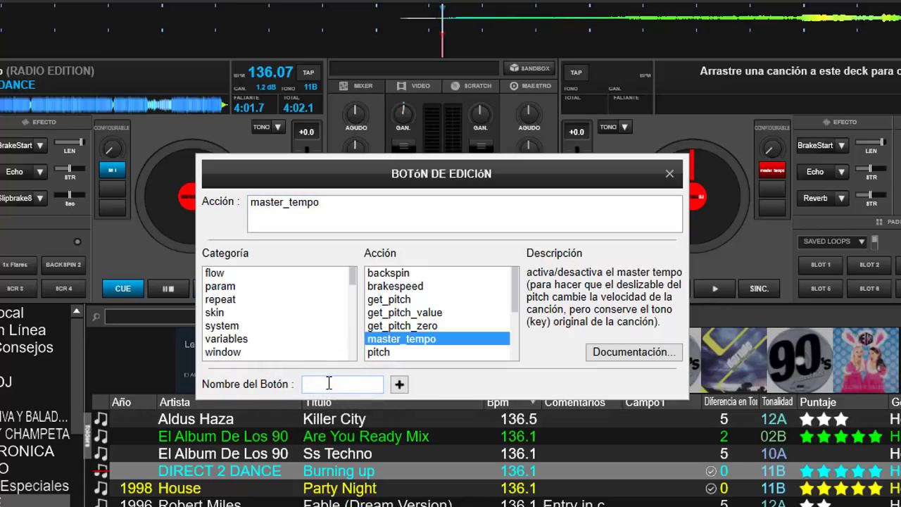
text(M T)
click(669, 173)
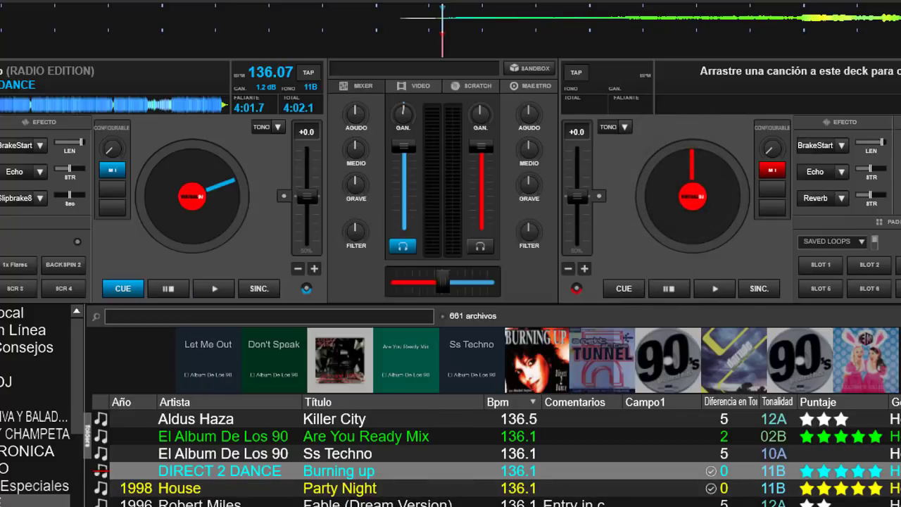
Load Fun Factory's "Close To You" (1995) from the track list onto deck B and play it
scroll(493, 454, down, 10)
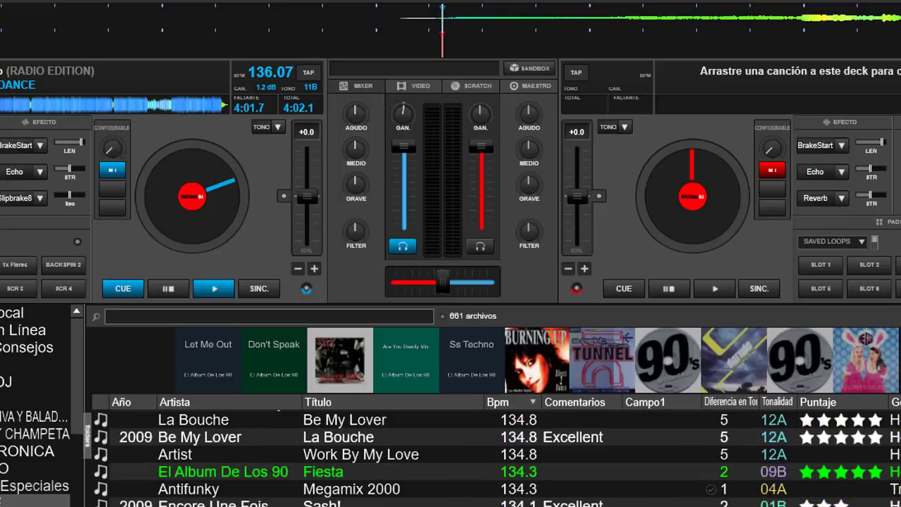
scroll(493, 454, up, 3)
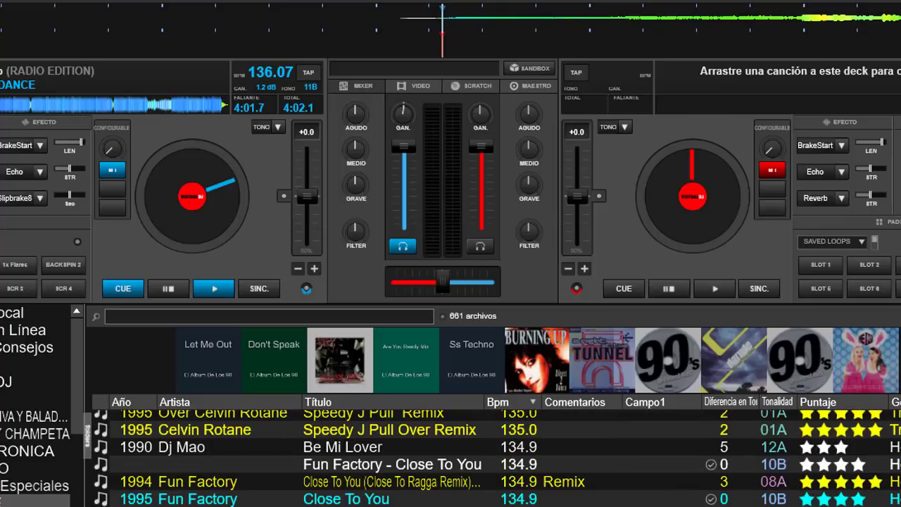
drag(352, 499, 701, 196)
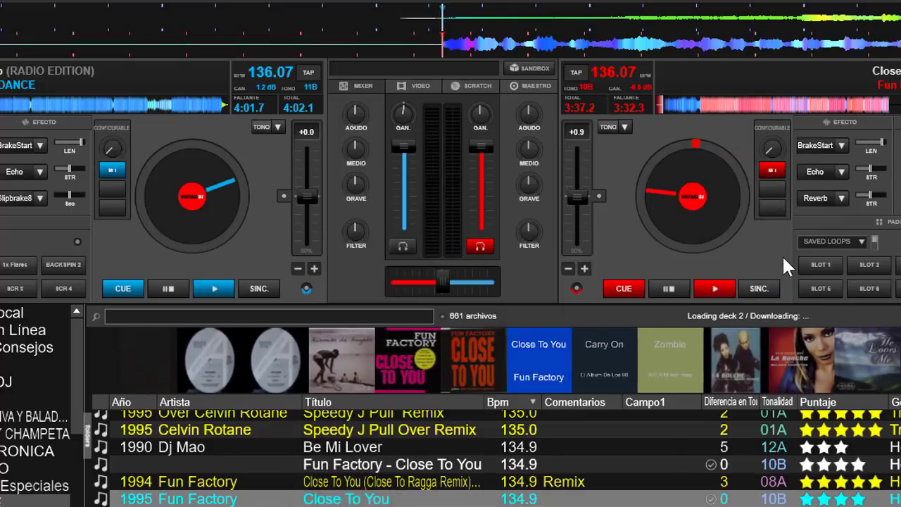
click(722, 282)
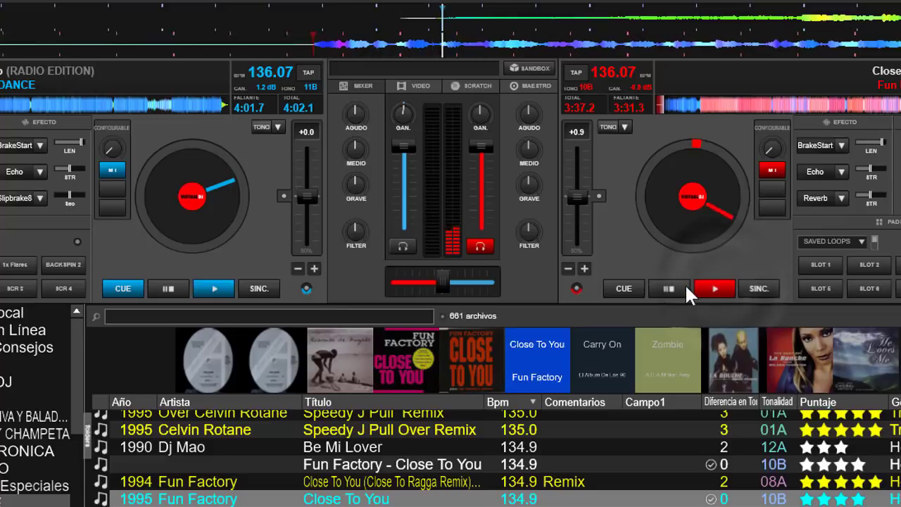
Lower deck B's pitch to about -40.2%, resume playback, and toggle its master tempo off and on again
click(669, 289)
drag(582, 195, 583, 160)
click(719, 287)
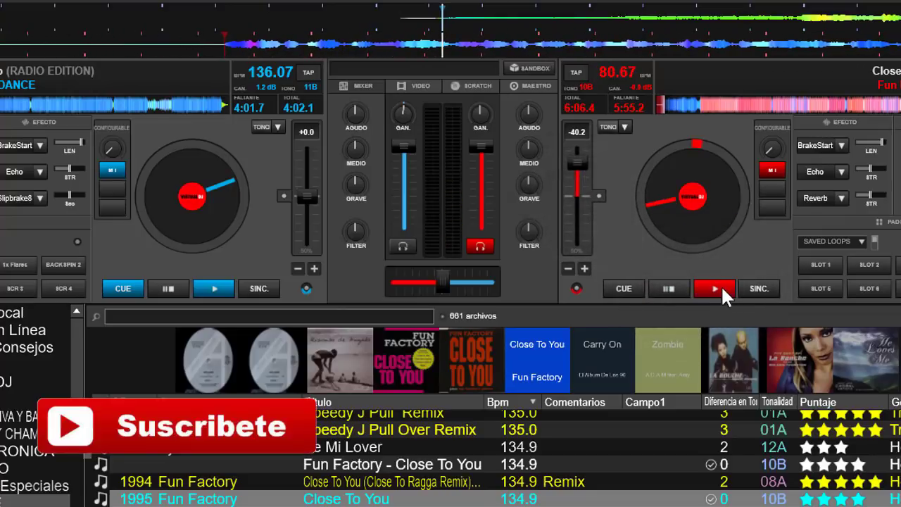
click(776, 169)
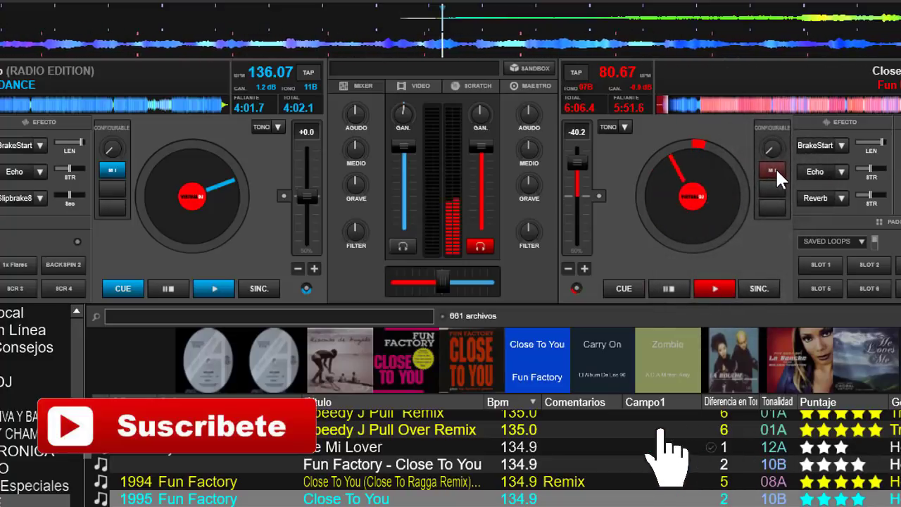
click(775, 169)
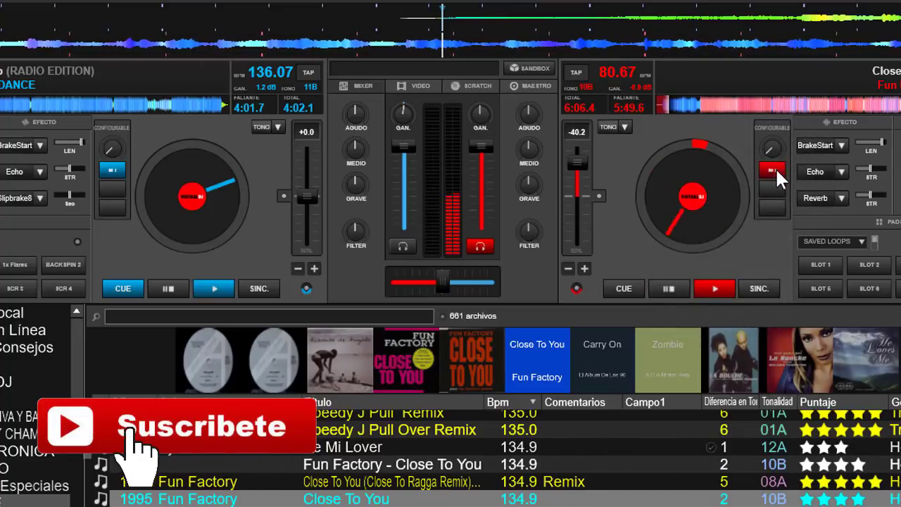
Raise deck B's pitch to about +38.2%, switch master tempo off, raise the pitch to +50.0%, and switch it on again
drag(575, 159, 575, 224)
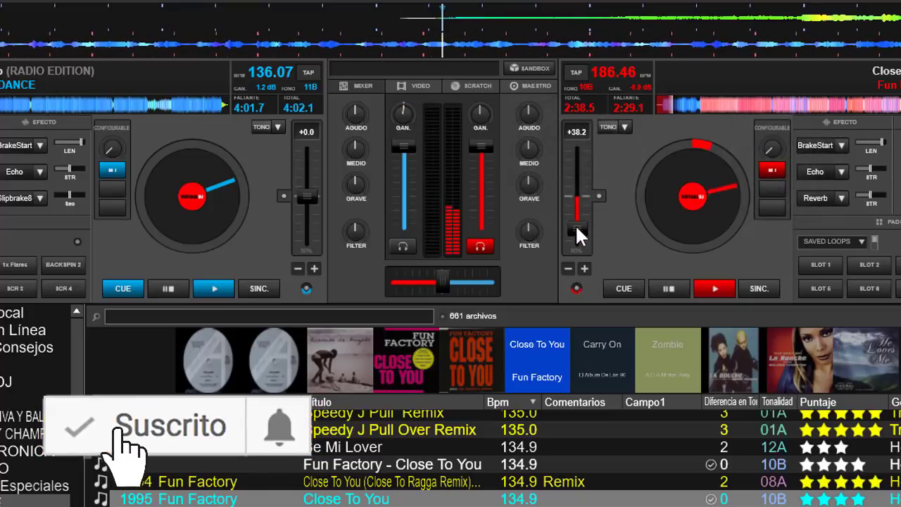
click(772, 169)
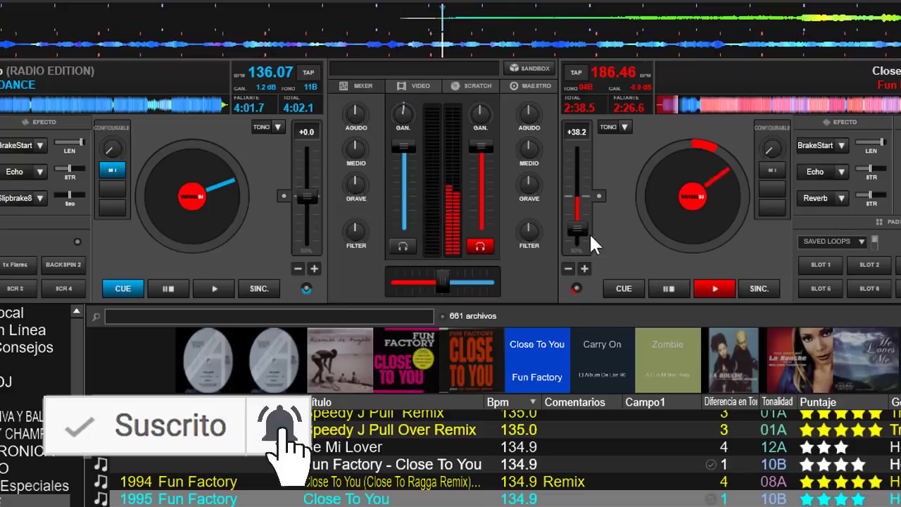
drag(580, 228, 581, 244)
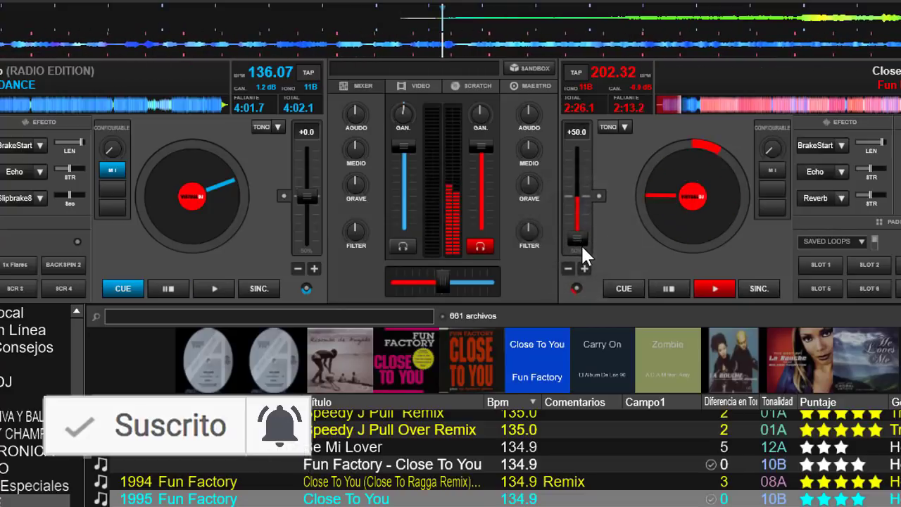
click(772, 169)
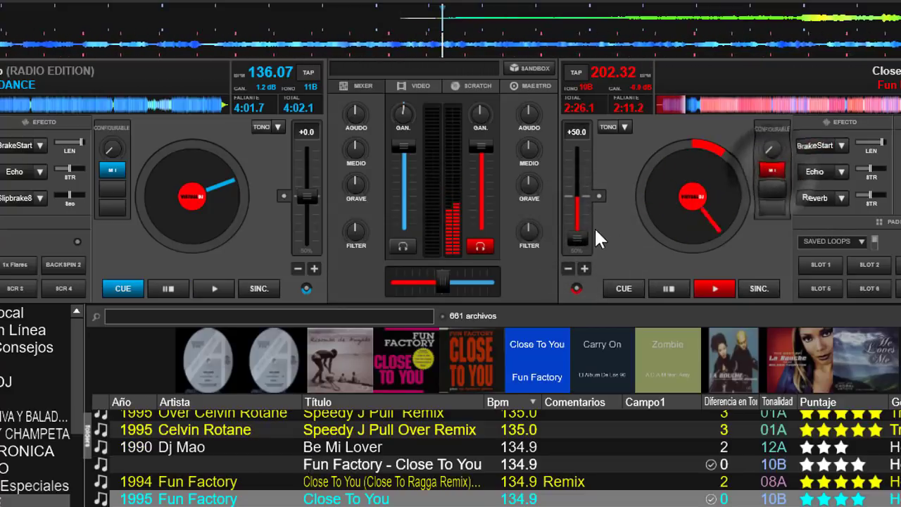
Reset deck B's pitch to zero and stop its track at the start
drag(576, 233, 580, 203)
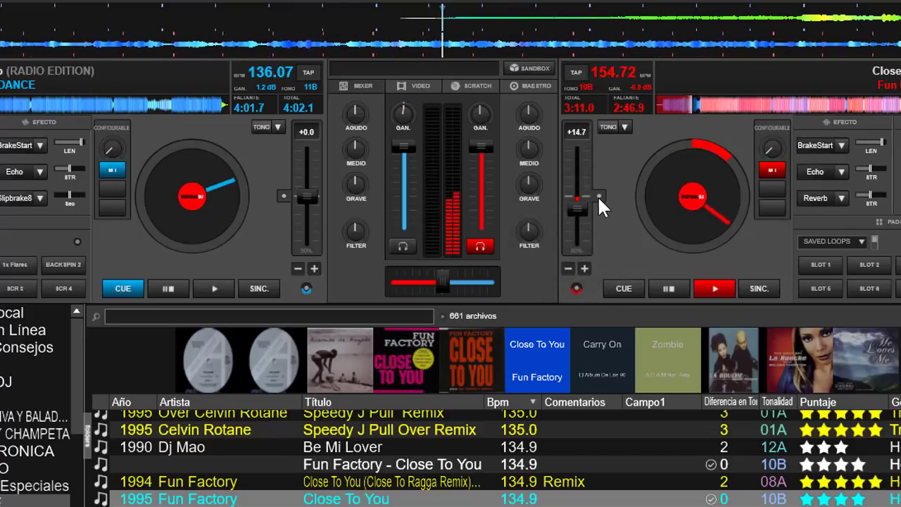
click(599, 195)
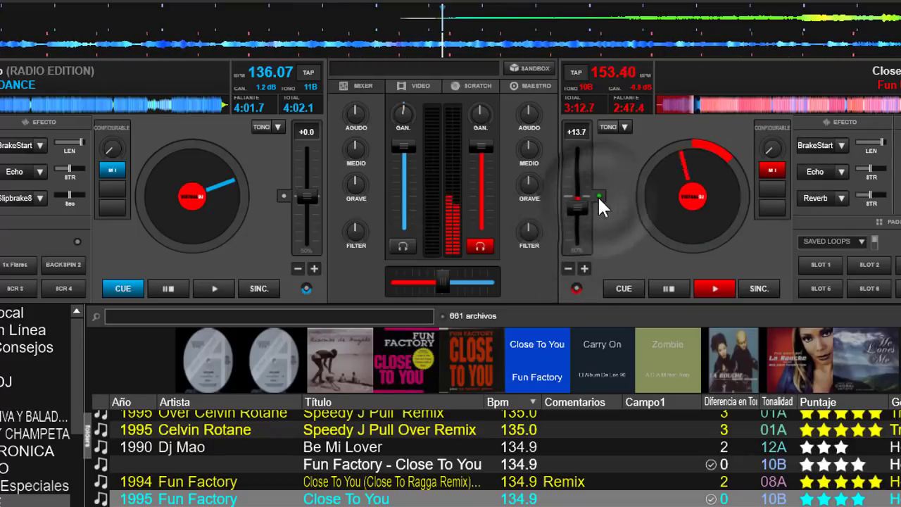
click(673, 285)
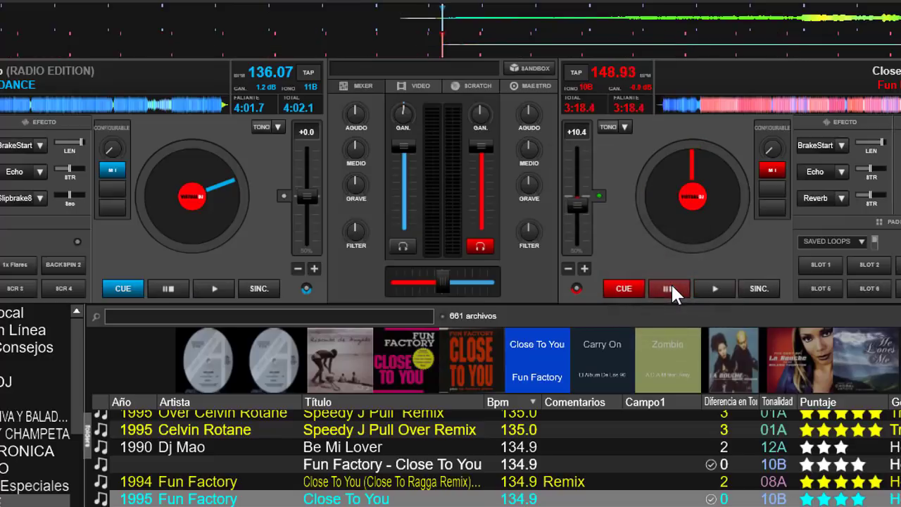